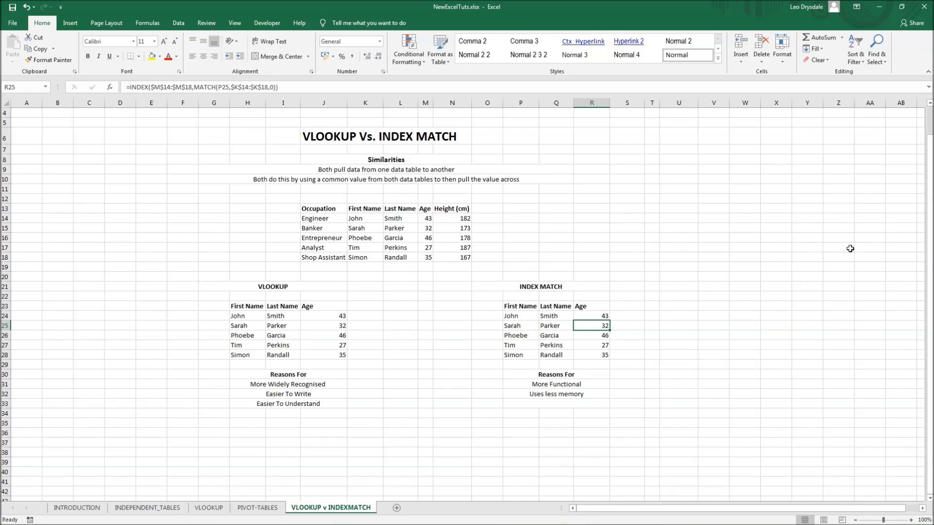
# Highlight the source table and its Occupation, First Name, Last Name, Age and Height headers.
pyautogui.click(283, 238)
pyautogui.click(253, 225)
pyautogui.click(336, 209)
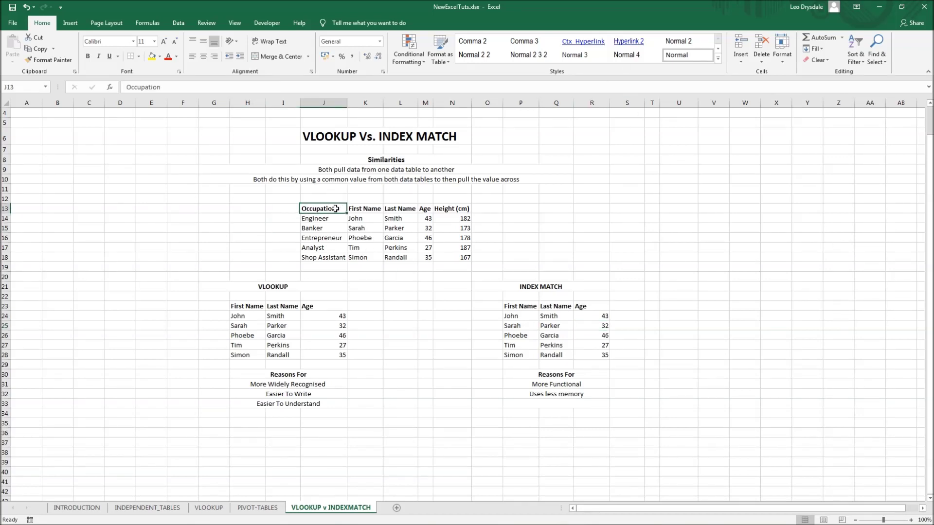
pyautogui.moveTo(336, 209); pyautogui.dragTo(466, 258)
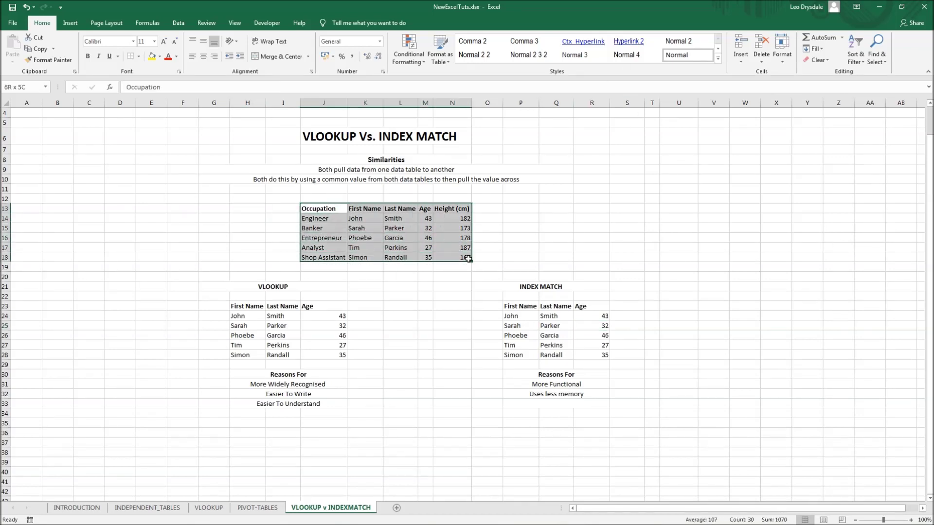
pyautogui.click(324, 213)
pyautogui.click(357, 207)
pyautogui.click(405, 204)
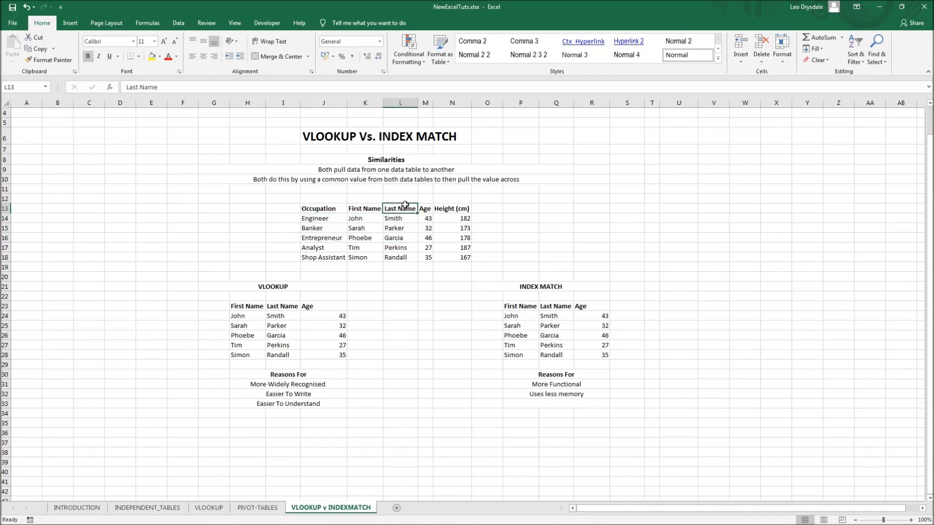
pyautogui.click(426, 214)
pyautogui.click(448, 206)
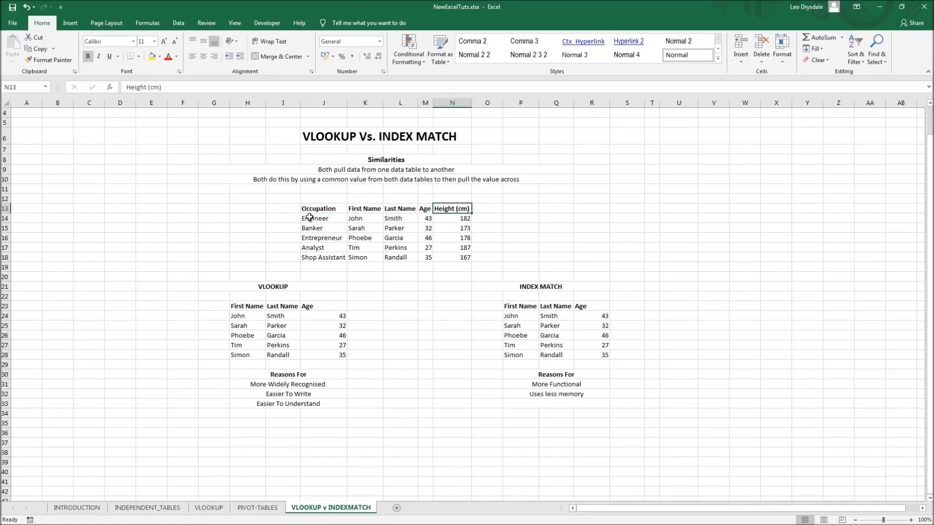
pyautogui.moveTo(310, 218); pyautogui.dragTo(464, 258)
pyautogui.click(400, 286)
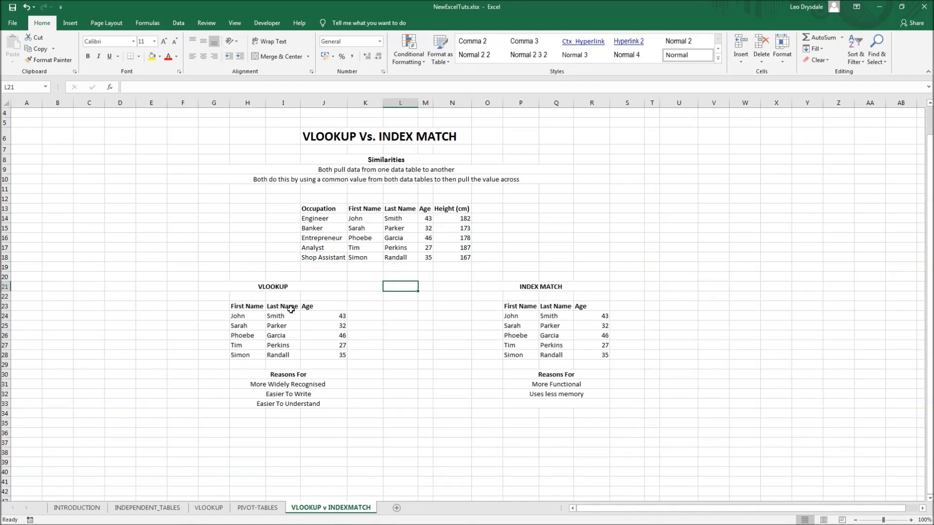
# Walk through the VLOOKUP table headers and inspect J24's formula without changing it.
pyautogui.click(234, 305)
pyautogui.click(279, 306)
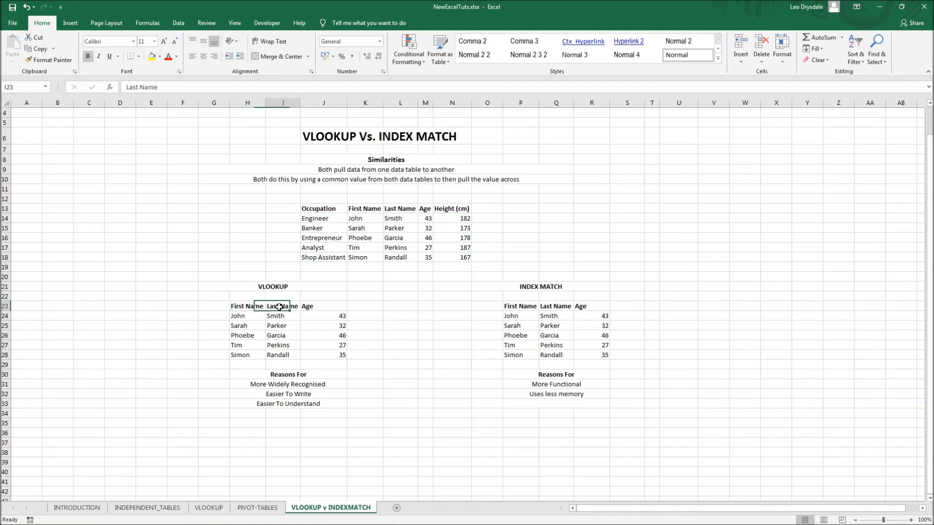
pyautogui.click(326, 306)
pyautogui.click(330, 315)
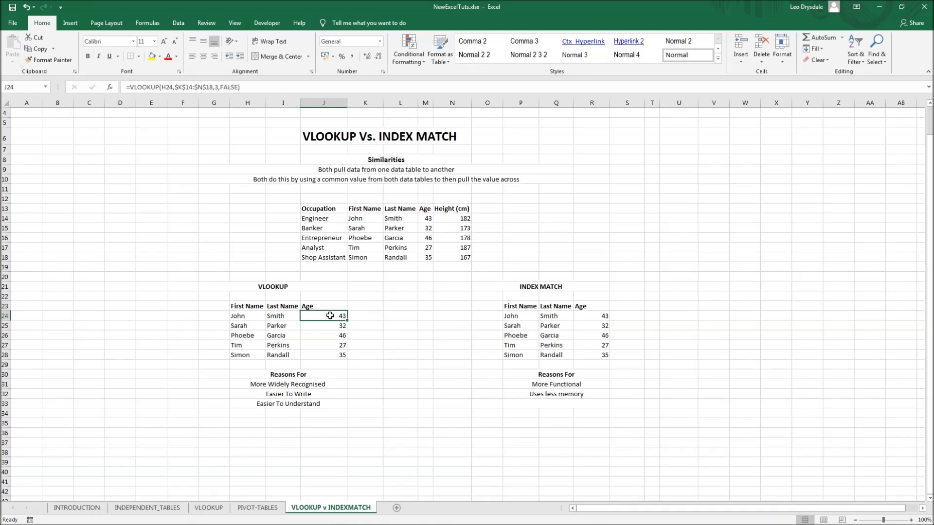
pyautogui.doubleClick(330, 316)
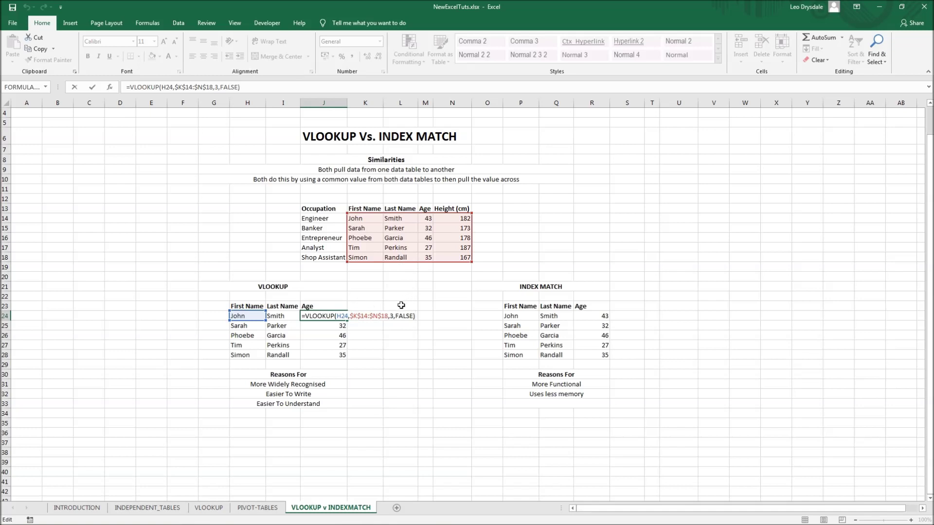
pyautogui.press('Escape')
# Inspect and recommit the INDEX MATCH formula for John's age in R24.
pyautogui.click(547, 315)
pyautogui.click(596, 315)
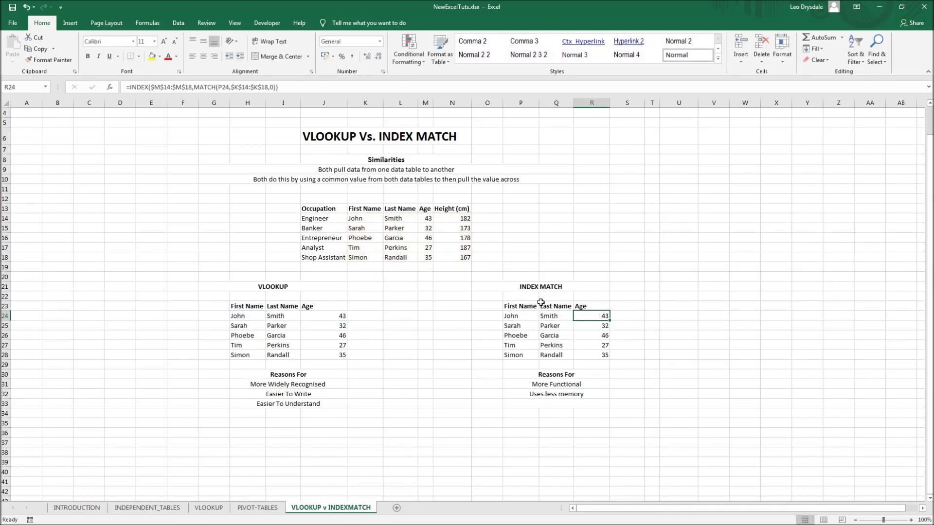
pyautogui.press('F2')
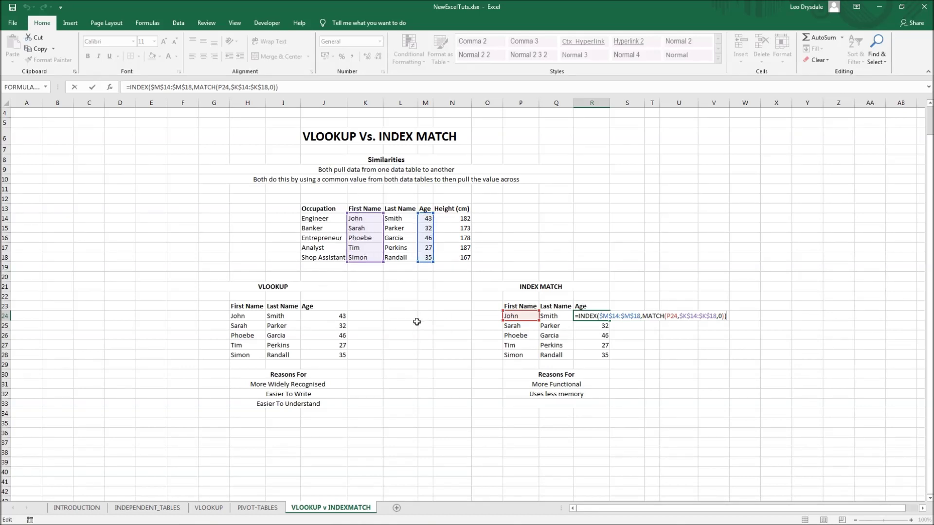
pyautogui.hotkey('ctrl', 'Return')
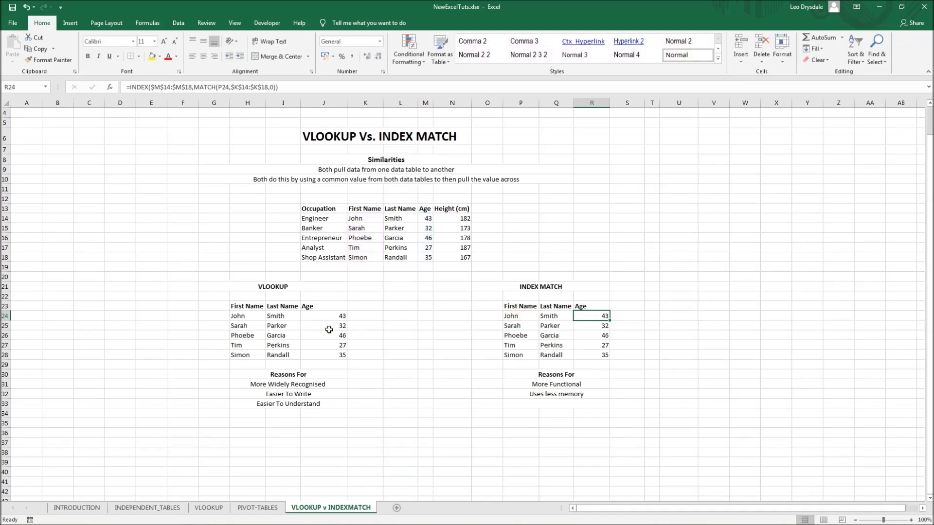
# Shrink J24's VLOOKUP range from K14:N18 to K14:M18, excluding the Height column.
pyautogui.click(333, 314)
pyautogui.doubleClick(333, 314)
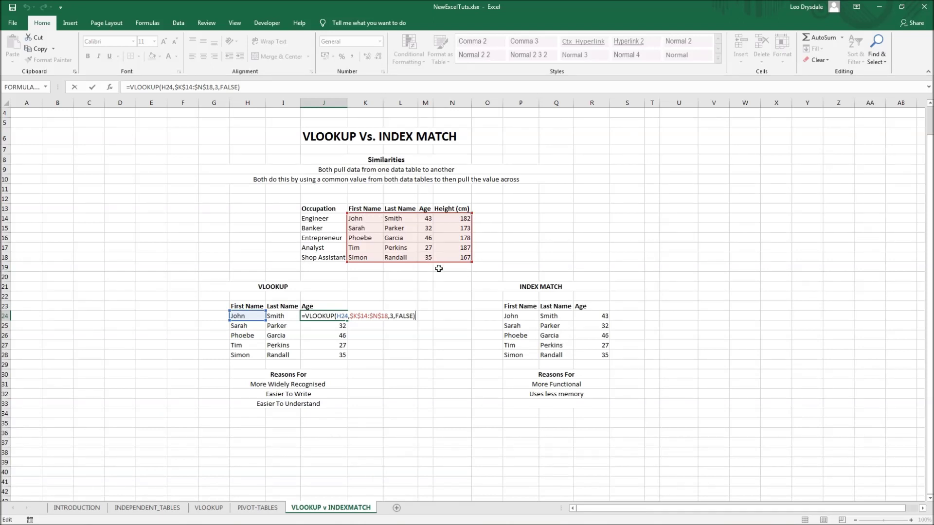
pyautogui.moveTo(471, 213); pyautogui.dragTo(432, 214)
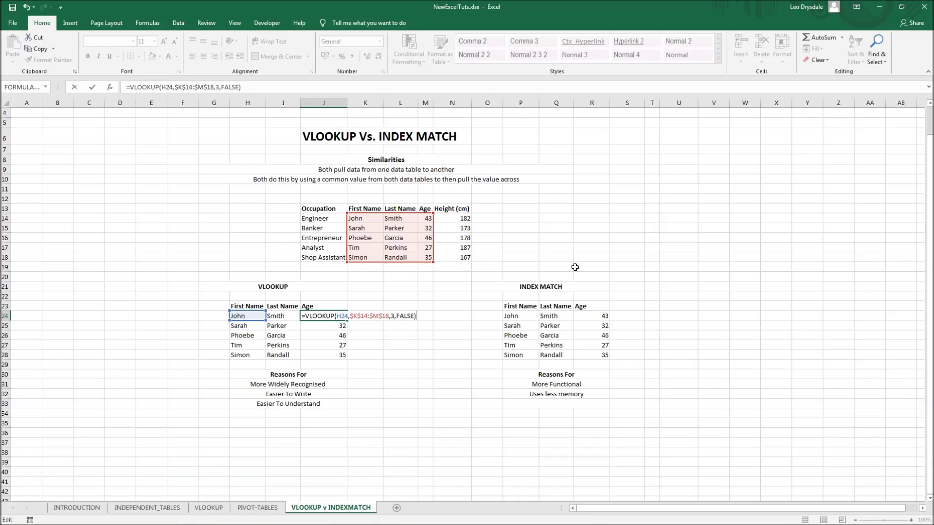
pyautogui.press('Return')
# Point out the source Age and Last Name headers and John's INDEX MATCH age.
pyautogui.click(425, 210)
pyautogui.click(383, 211)
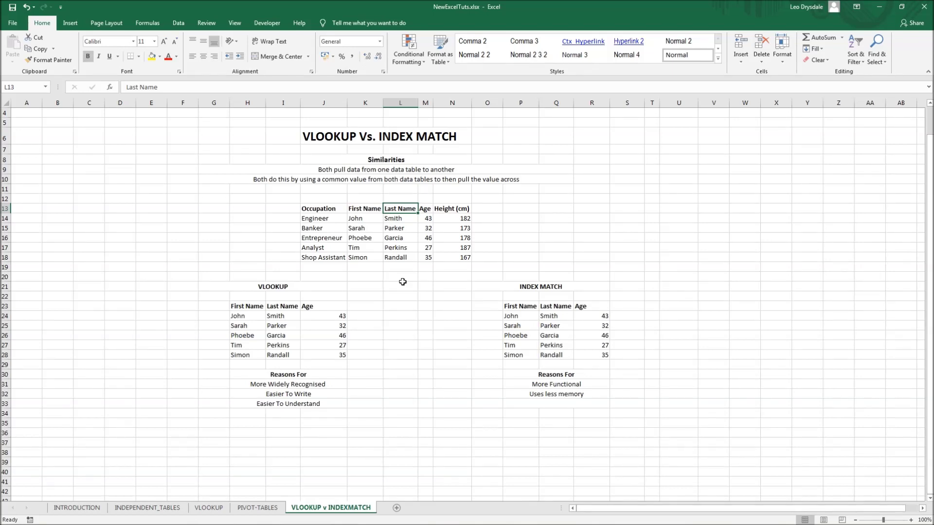
pyautogui.click(586, 315)
pyautogui.press('F2')
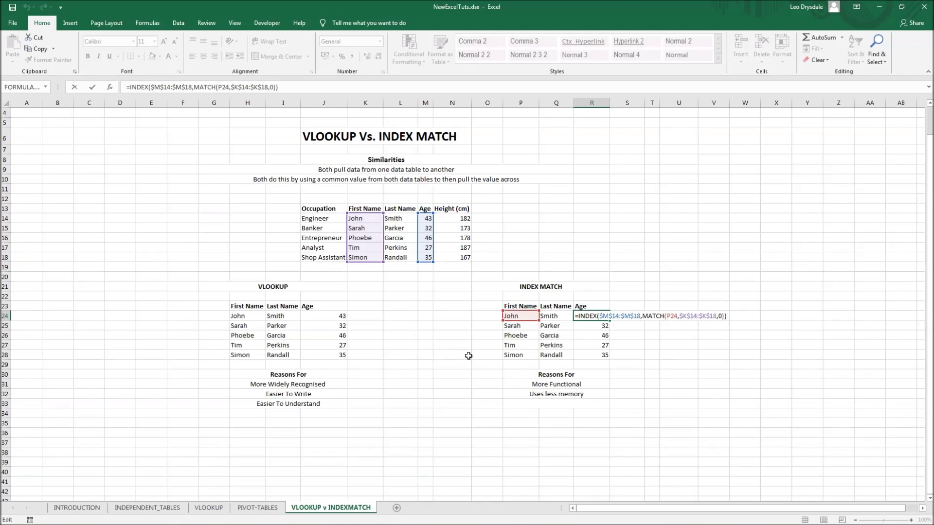
pyautogui.hotkey('ctrl', 'Return')
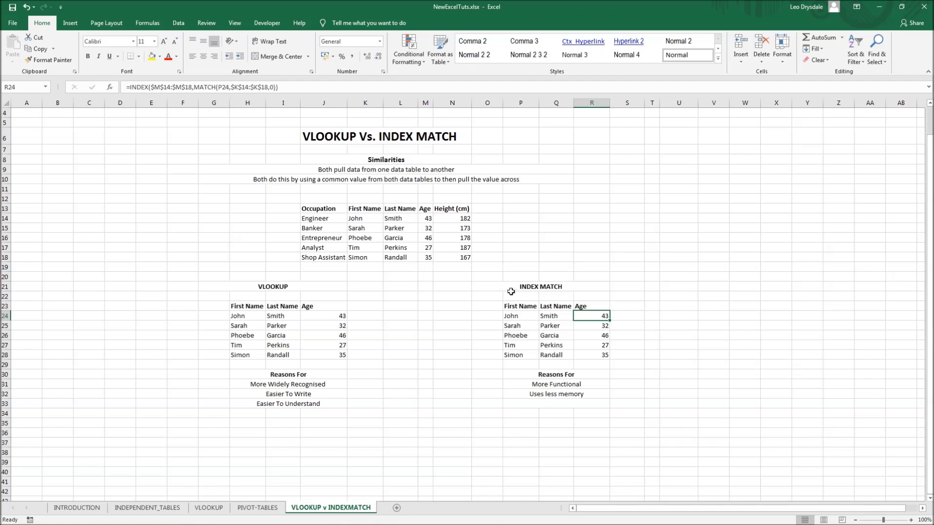
pyautogui.moveTo(425, 207); pyautogui.dragTo(424, 257)
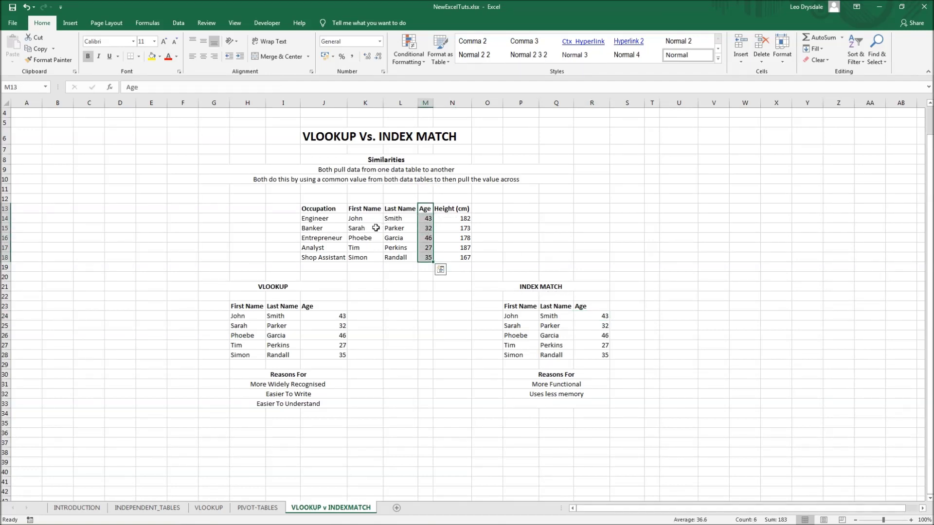
pyautogui.moveTo(363, 208); pyautogui.dragTo(395, 259)
pyautogui.click(452, 325)
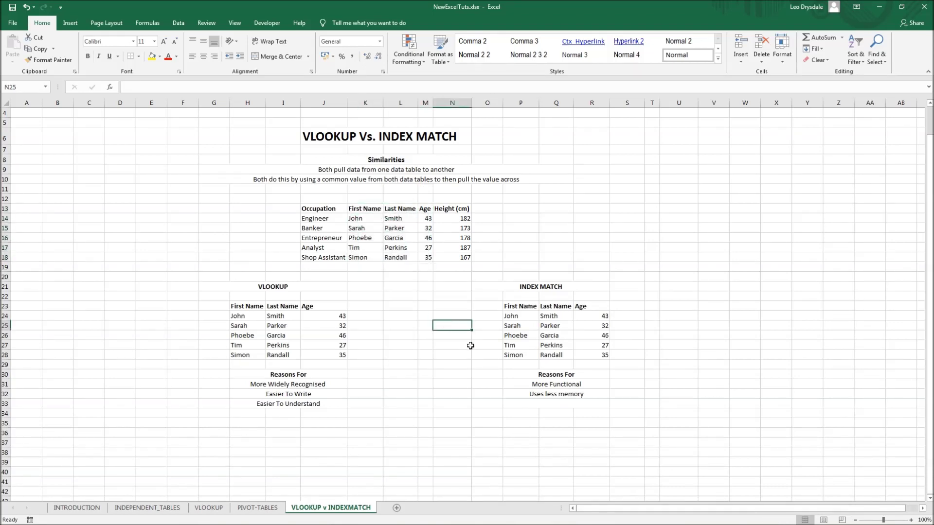
pyautogui.click(597, 316)
pyautogui.doubleClick(597, 316)
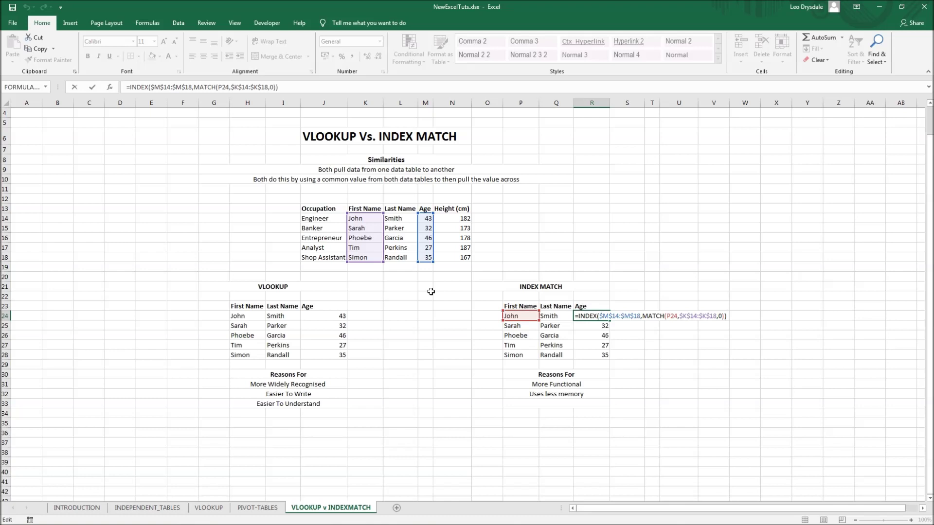
pyautogui.press('Escape')
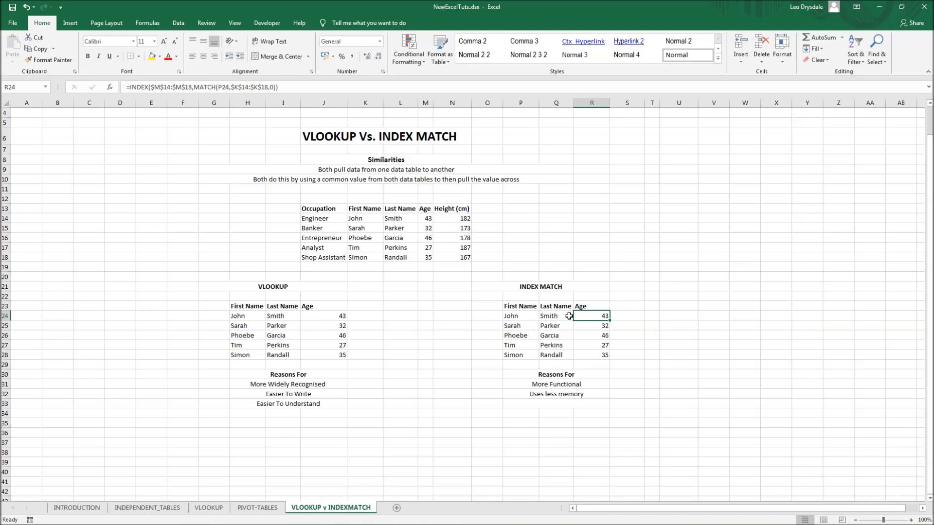
# Rename the INDEX MATCH table's Age header in R23 to Occupation.
pyautogui.click(580, 307)
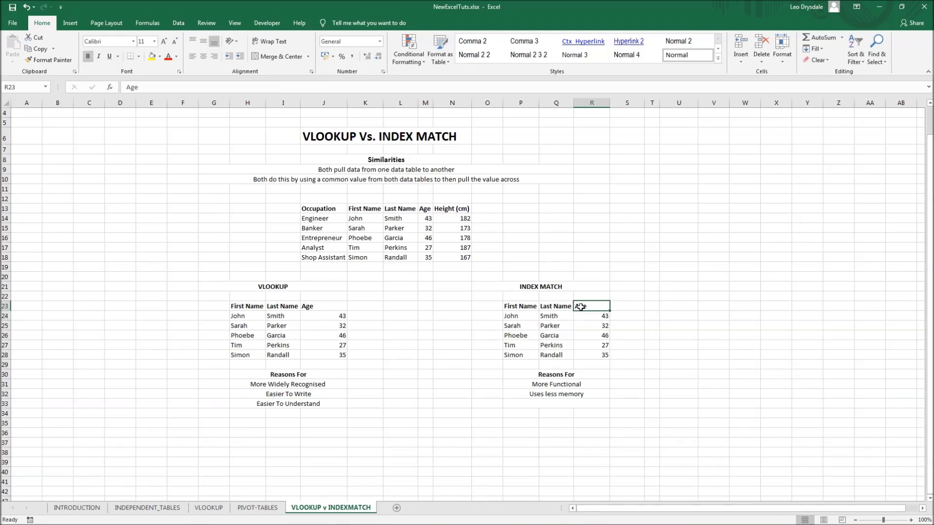
pyautogui.write('Occu')
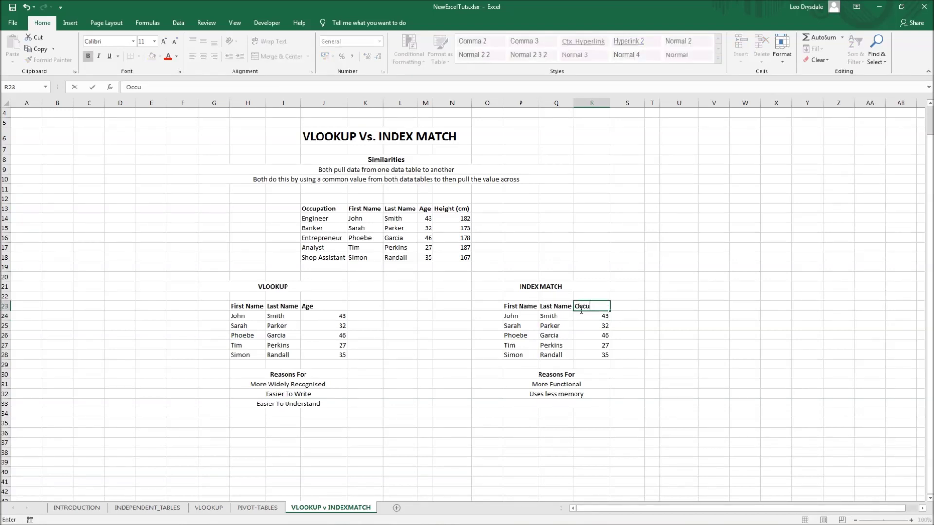
pyautogui.write('ipation')
pyautogui.press('Return')
pyautogui.press('Right')
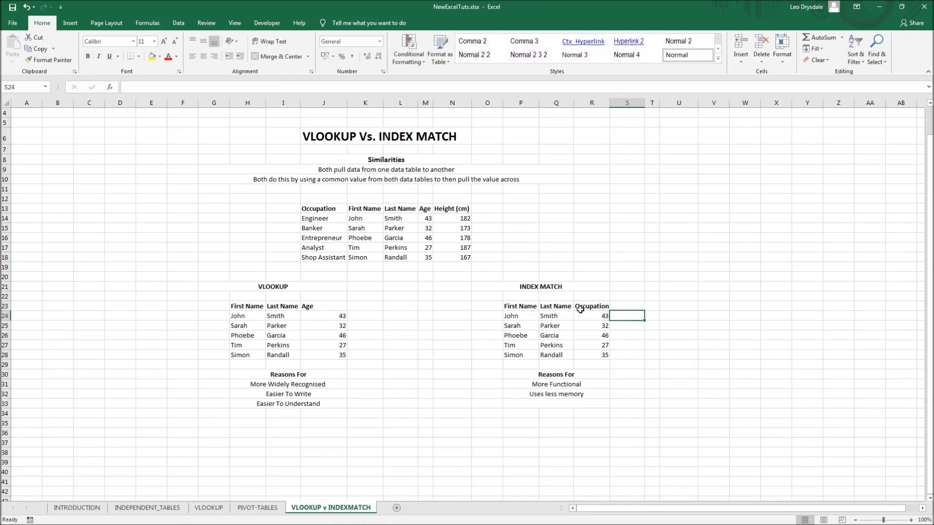
# Point R24's INDEX range at Occupation column J14:J18 and fill it down to R28.
pyautogui.click(581, 310)
pyautogui.doubleClick(602, 315)
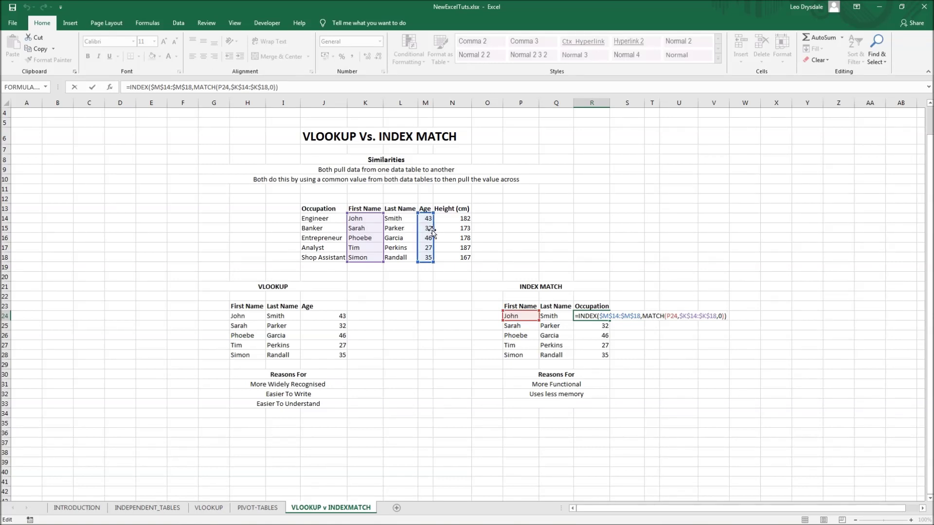
pyautogui.moveTo(432, 233); pyautogui.dragTo(326, 235)
pyautogui.press('Return')
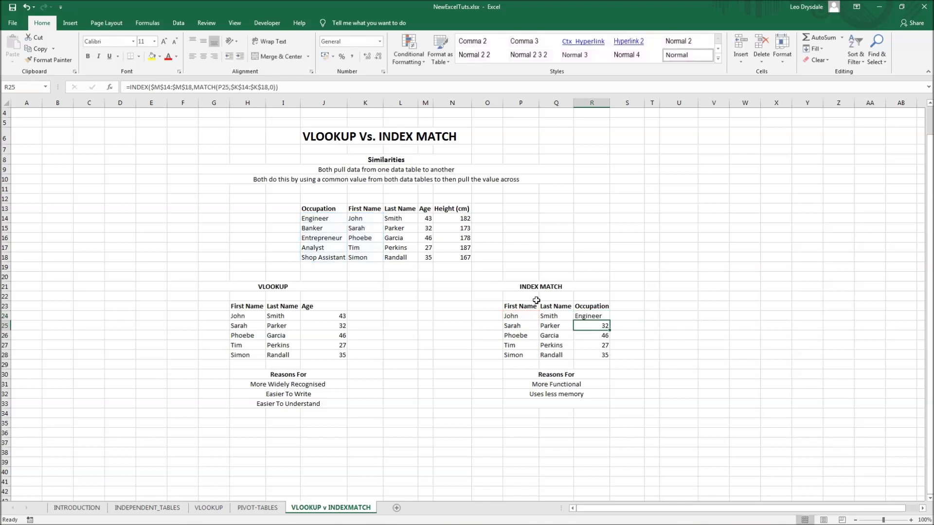
pyautogui.click(593, 317)
pyautogui.moveTo(608, 320); pyautogui.dragTo(609, 357)
pyautogui.click(440, 306)
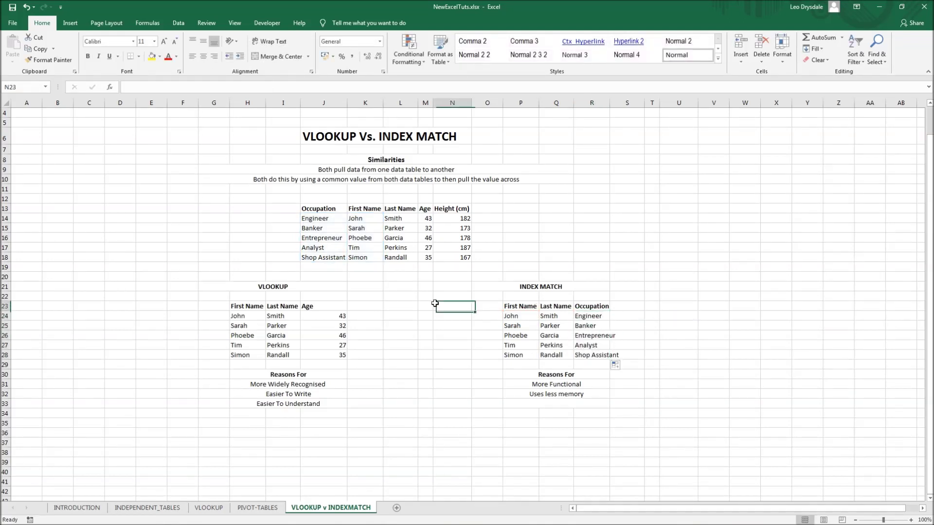
# Copy the Occupation header from R23 over the VLOOKUP table's Age header in J23.
pyautogui.click(319, 306)
pyautogui.click(592, 307)
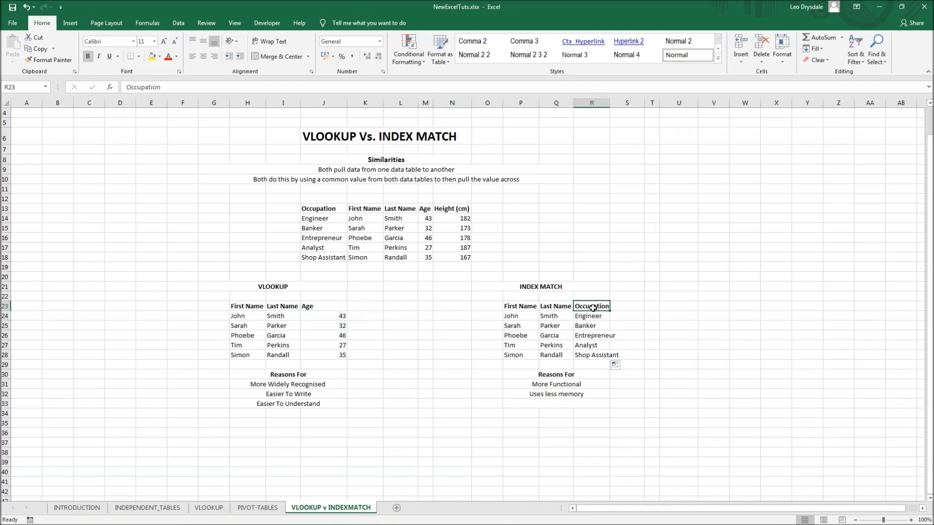
pyautogui.hotkey('ctrl', 'c')
pyautogui.click(318, 308)
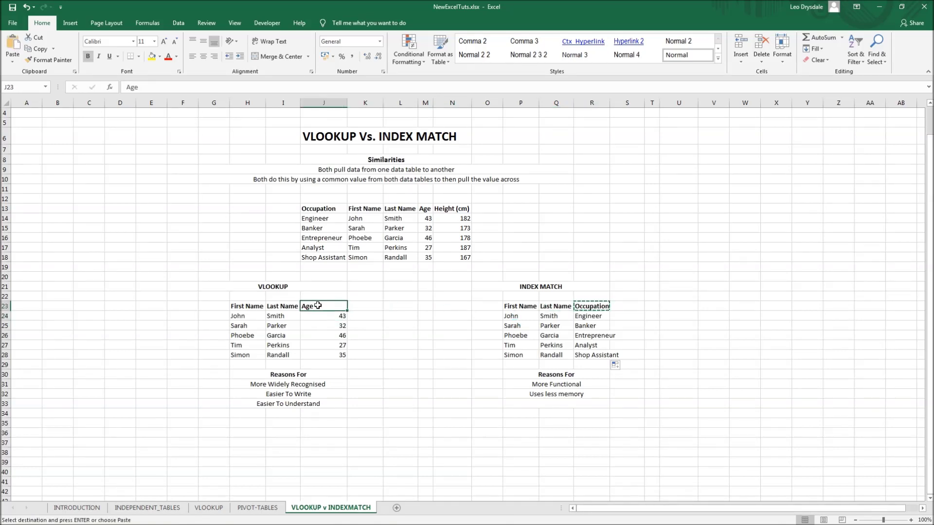
pyautogui.hotkey('ctrl', 'v')
# Widen J24's VLOOKUP range to $J$14:$N$18, showing #N/A, then undo back to 43.
pyautogui.click(328, 316)
pyautogui.doubleClick(327, 316)
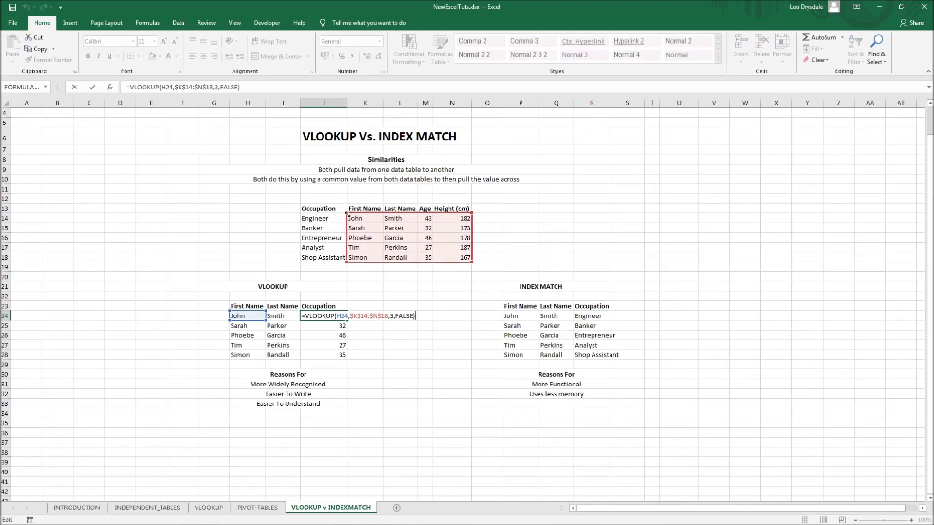
pyautogui.moveTo(331, 215); pyautogui.dragTo(314, 216)
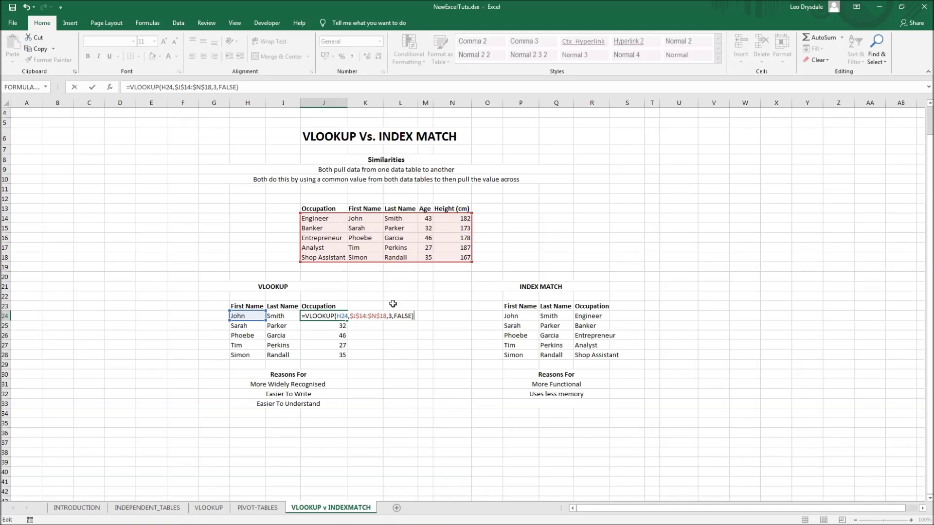
pyautogui.press('Return')
pyautogui.press('Up')
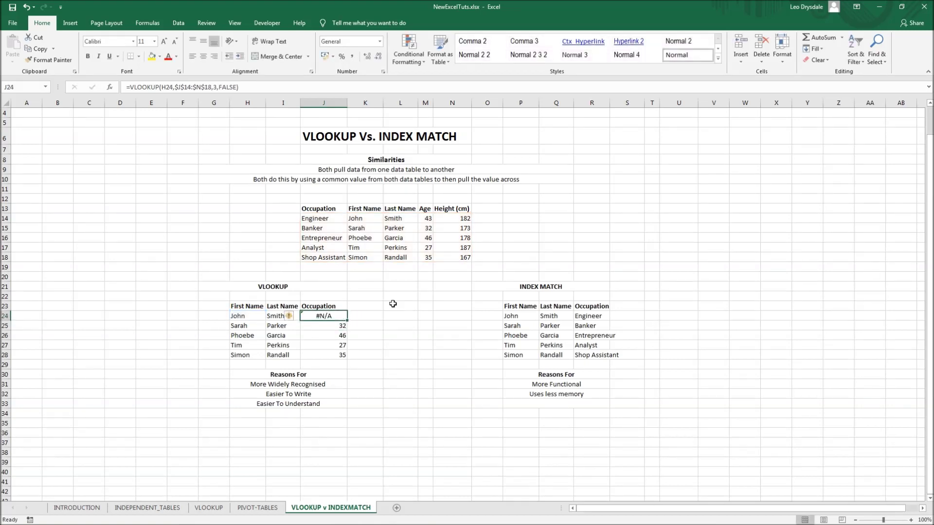
pyautogui.press('Down')
pyautogui.press('Up')
pyautogui.hotkey('ctrl', 'z')
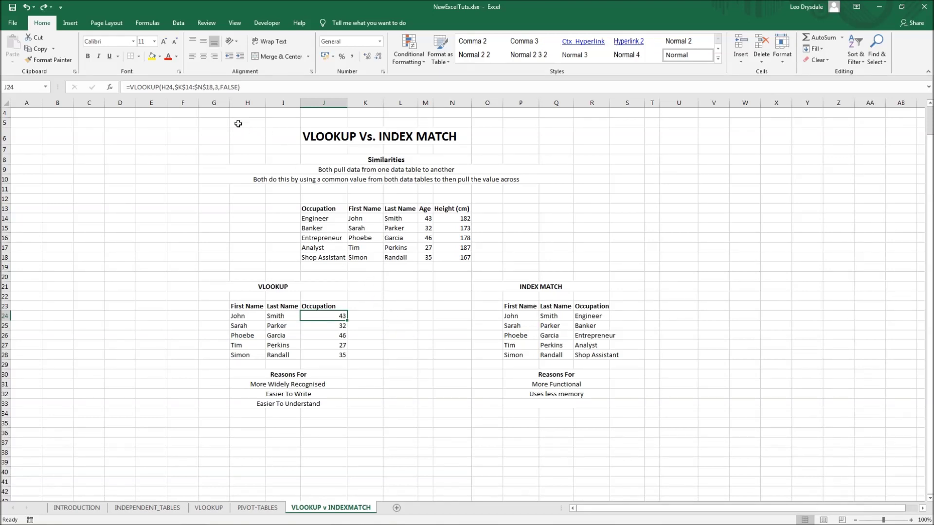
pyautogui.click(219, 87)
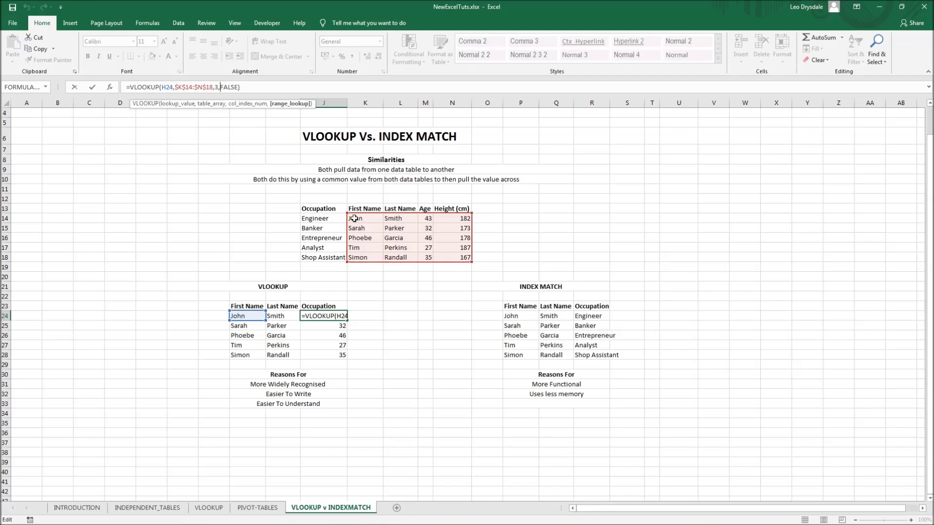
pyautogui.click(218, 87)
pyautogui.press('BackSpace')
pyautogui.write('0')
pyautogui.hotkey('ctrl', 'Return')
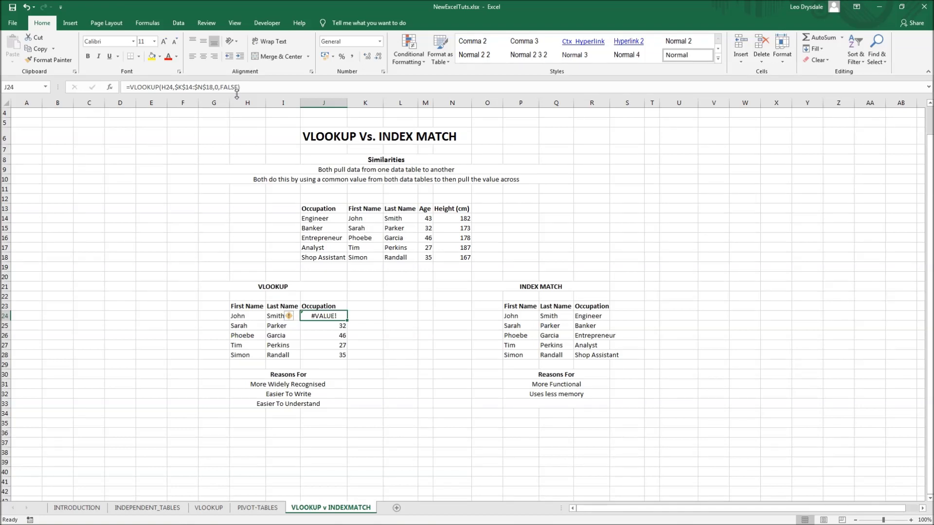
pyautogui.hotkey('ctrl', 'z')
pyautogui.press('F2')
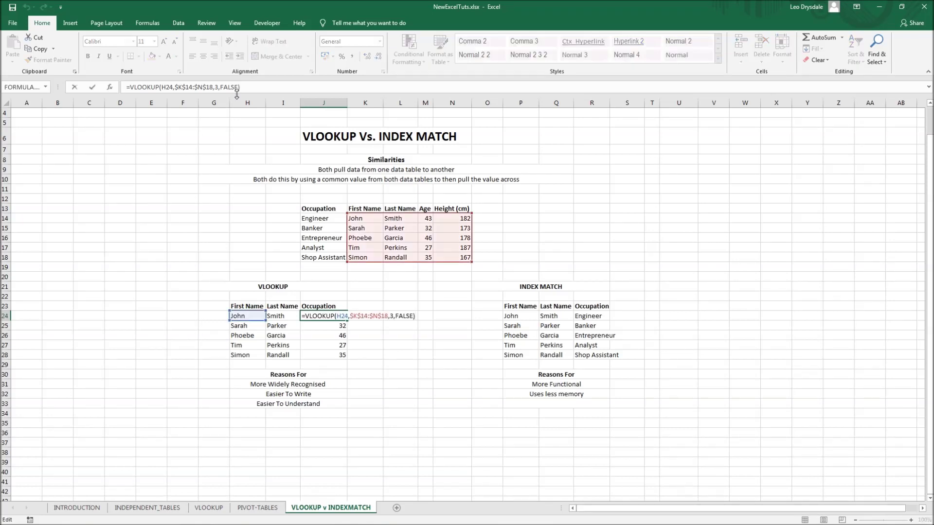
pyautogui.press('Escape')
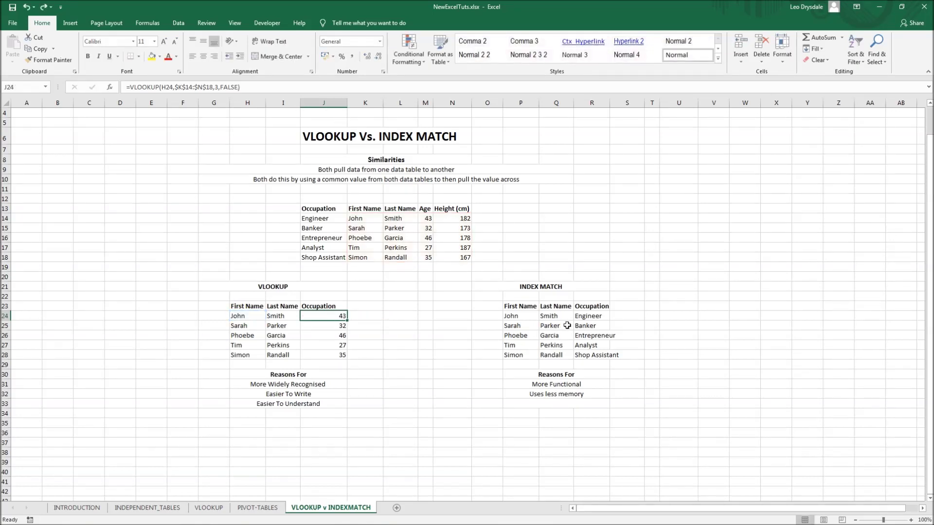
pyautogui.click(583, 317)
pyautogui.press('F2')
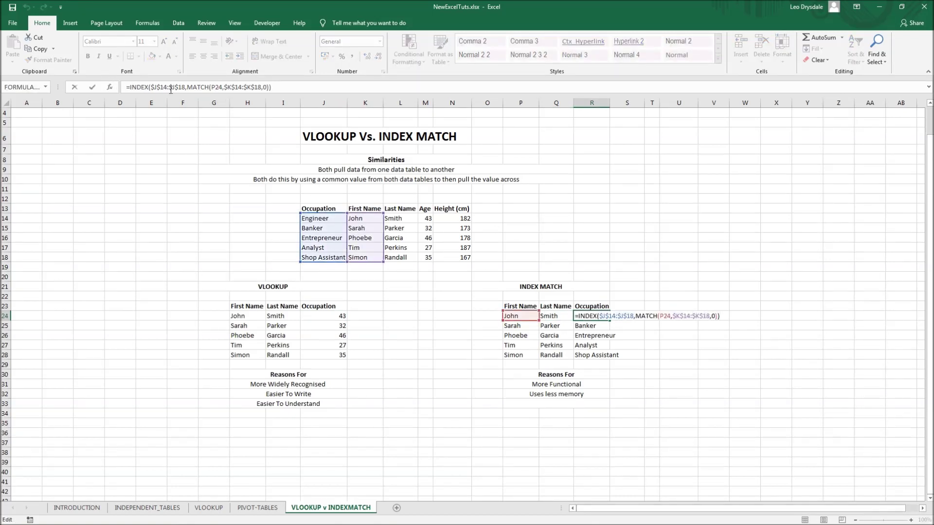
pyautogui.press('Escape')
pyautogui.doubleClick(336, 317)
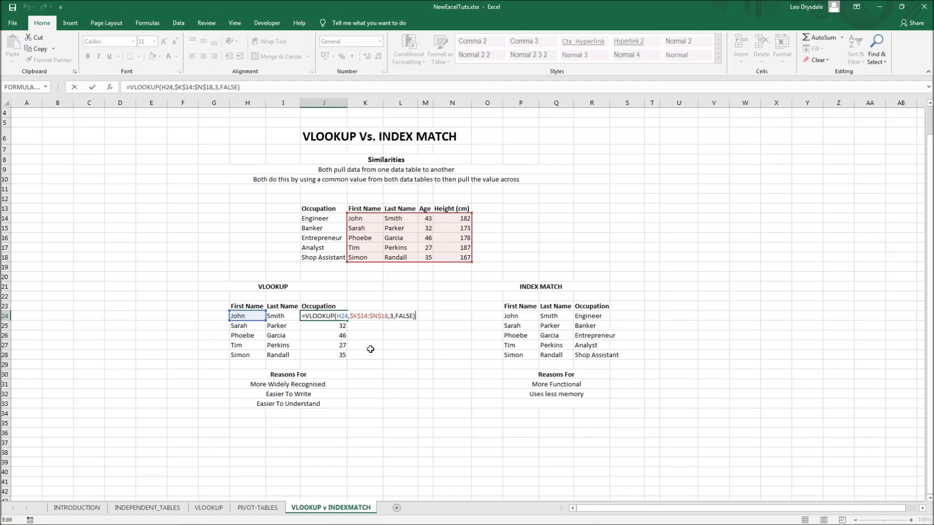
pyautogui.press('Escape')
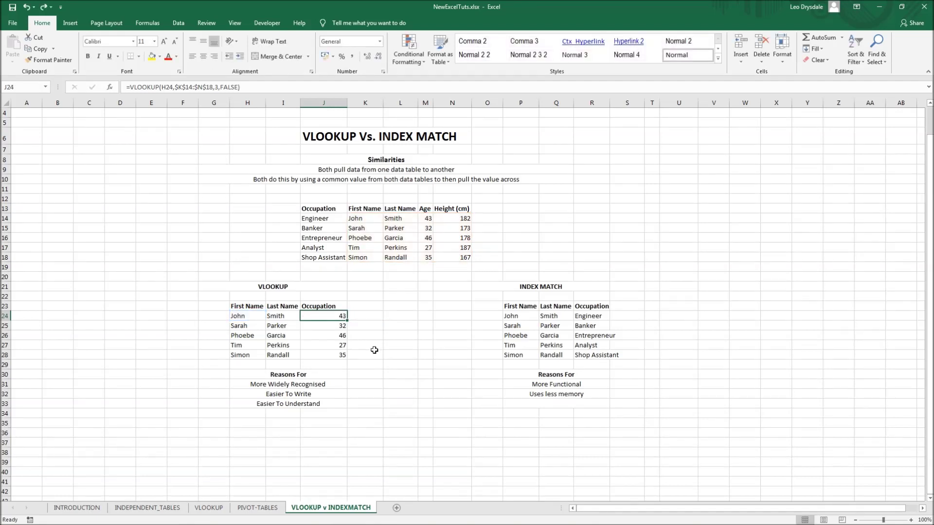